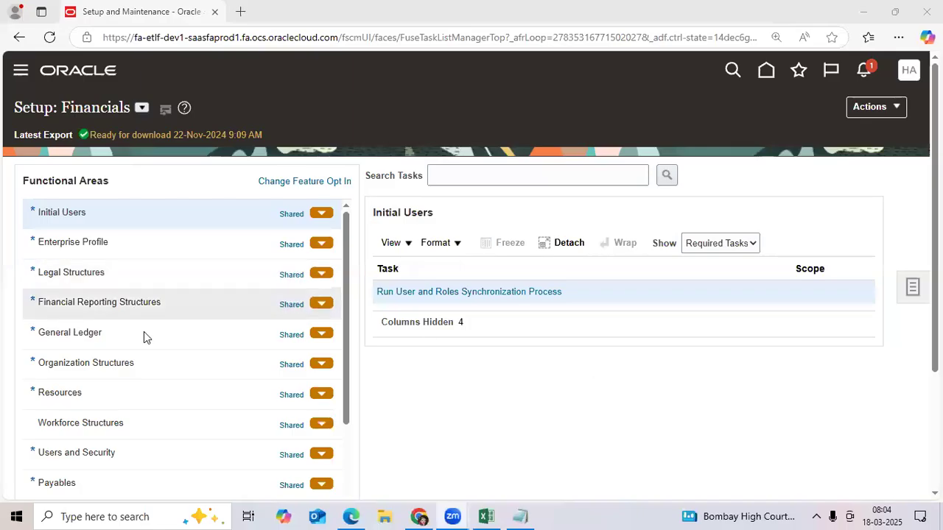
- Open Manage Chart of Accounts Value Set Values under Financial Reporting Structures
left_click(179, 302)
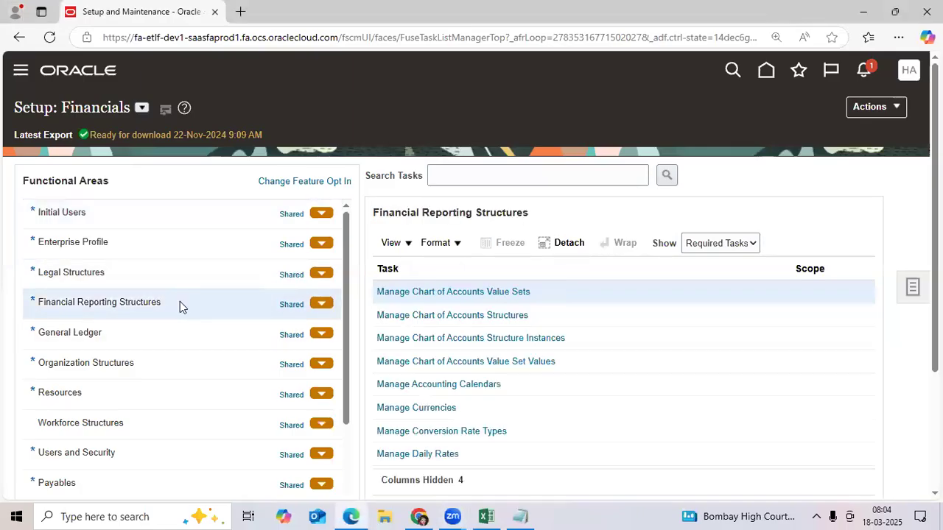
left_click(542, 361)
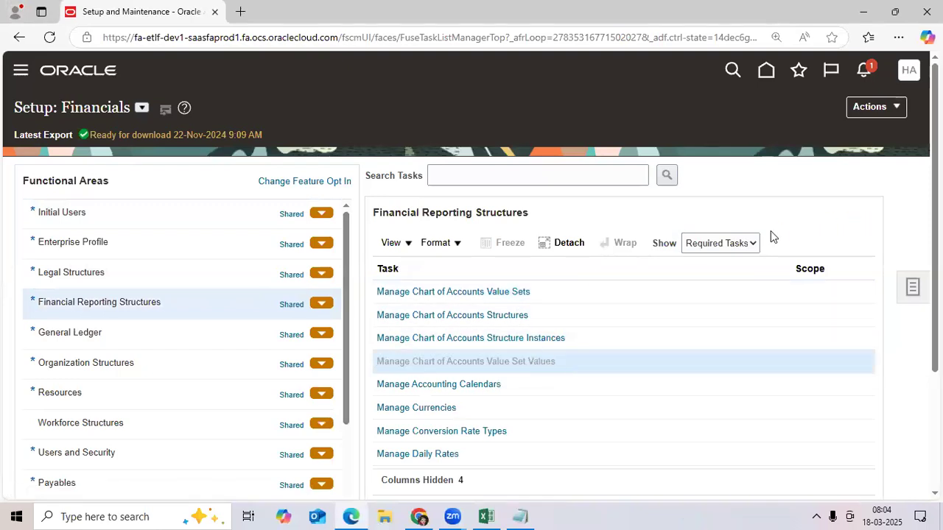
- Search value set codes for 'ACL' and open the values of ACL Cost Centers VS
left_click(308, 184)
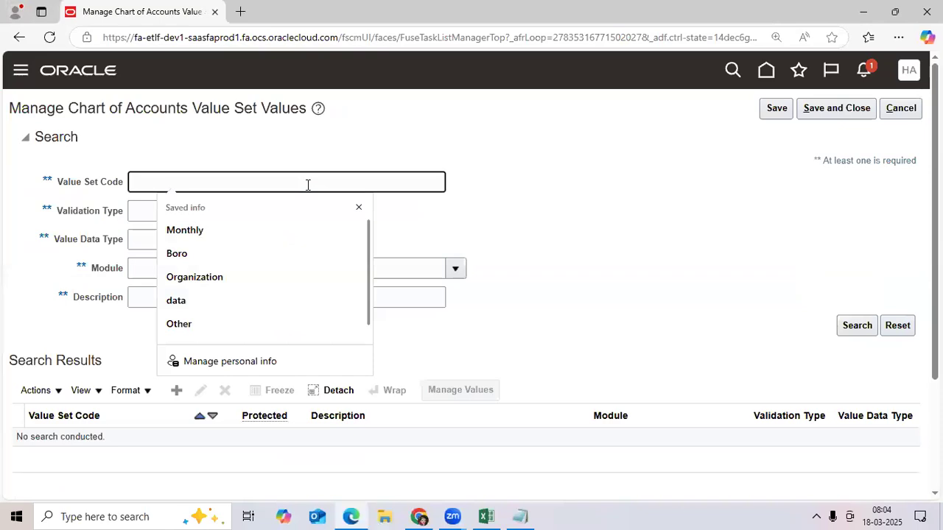
type("ACL")
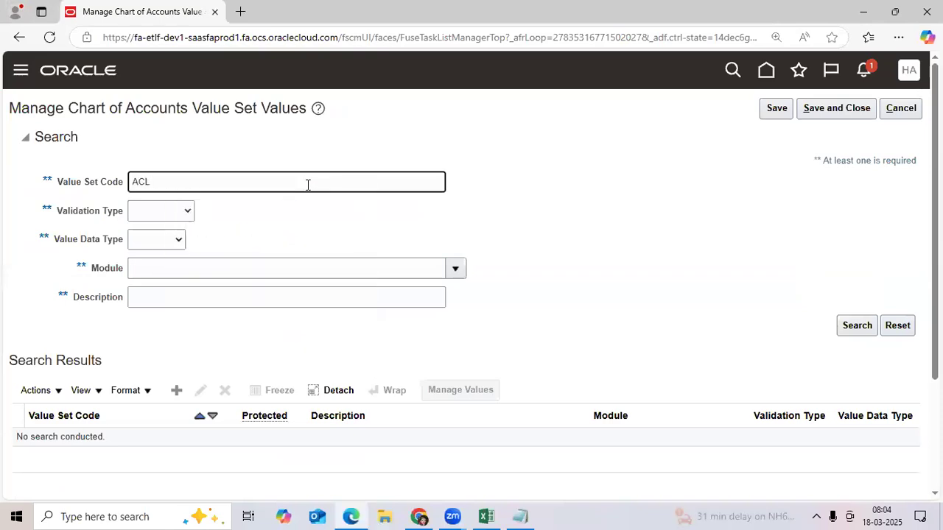
key("Return")
scroll(164, 324, "down", 2)
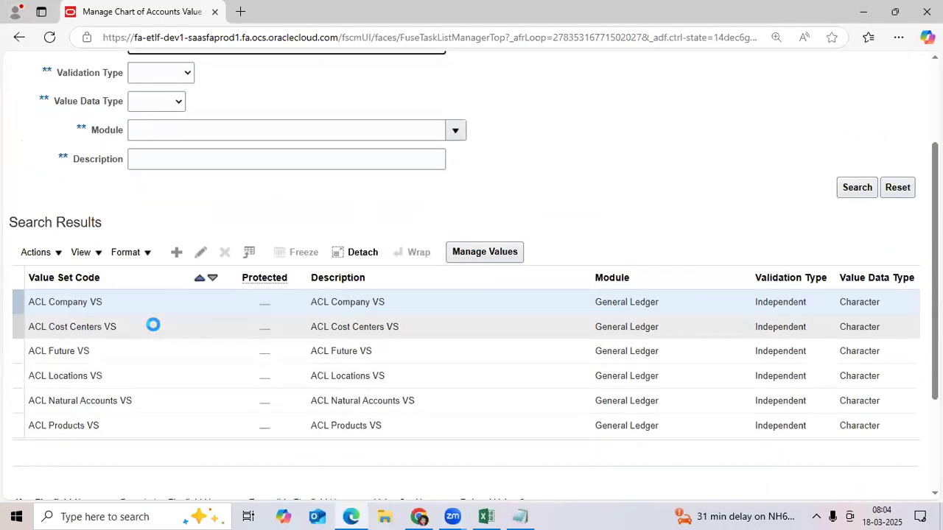
left_click(153, 326)
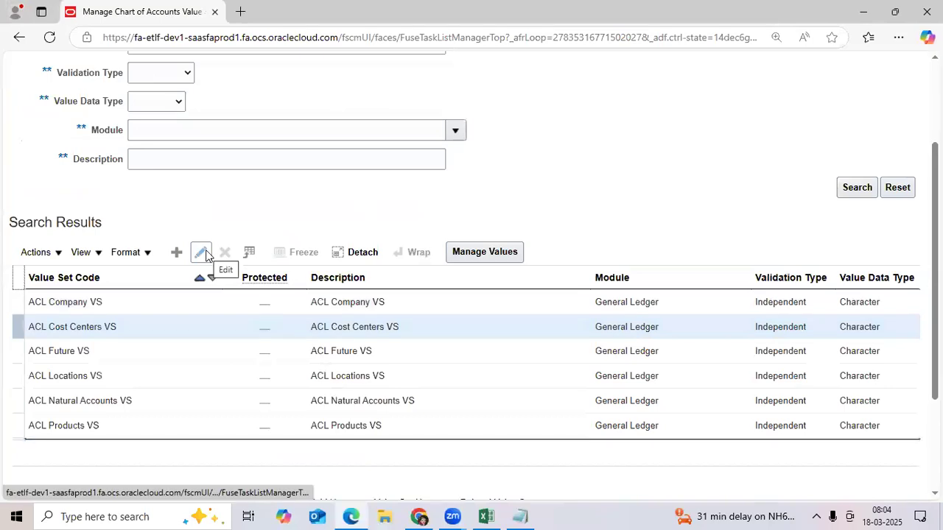
left_click(471, 253)
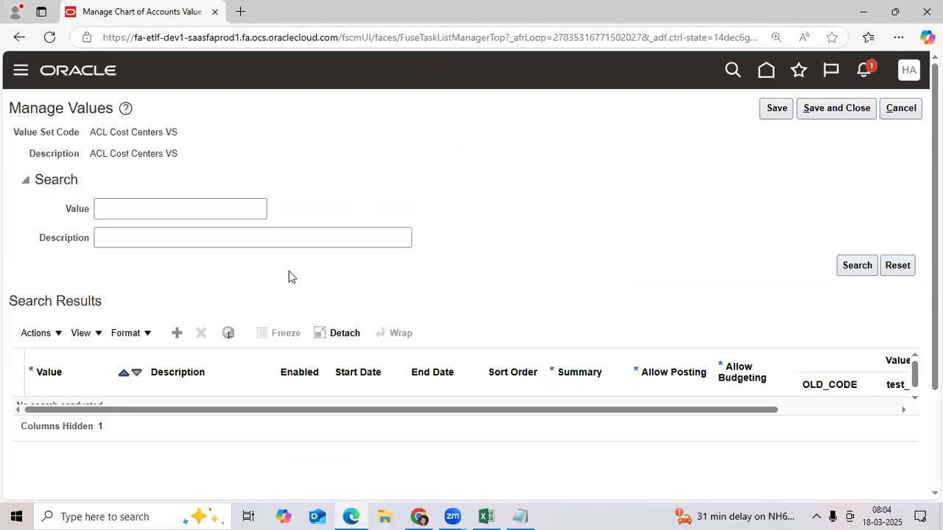
- Google cost center names in manufacturing companies and highlight 'human resources' in the answer
left_click(419, 516)
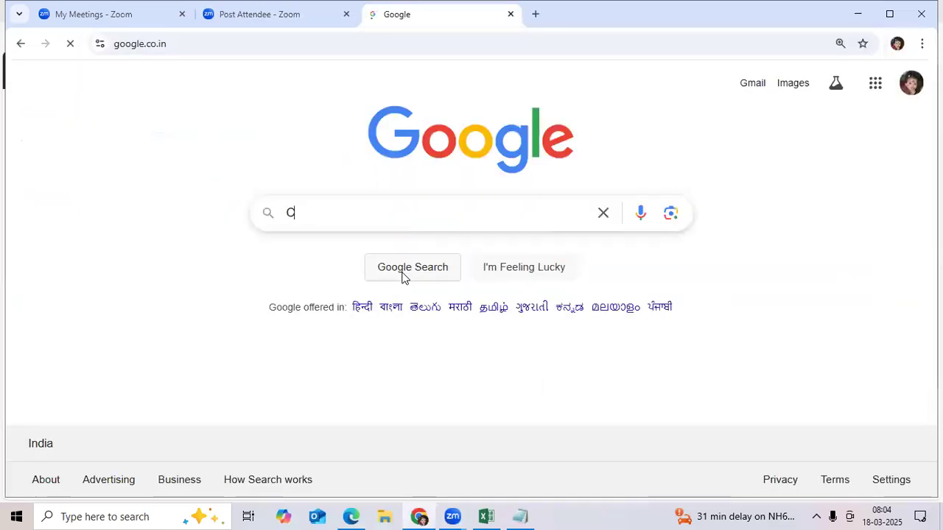
type("osT ")
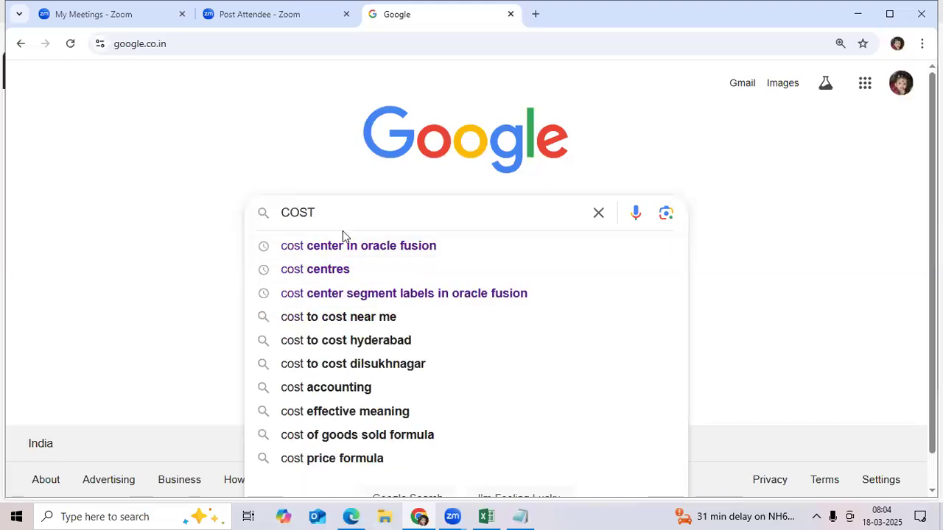
type("center")
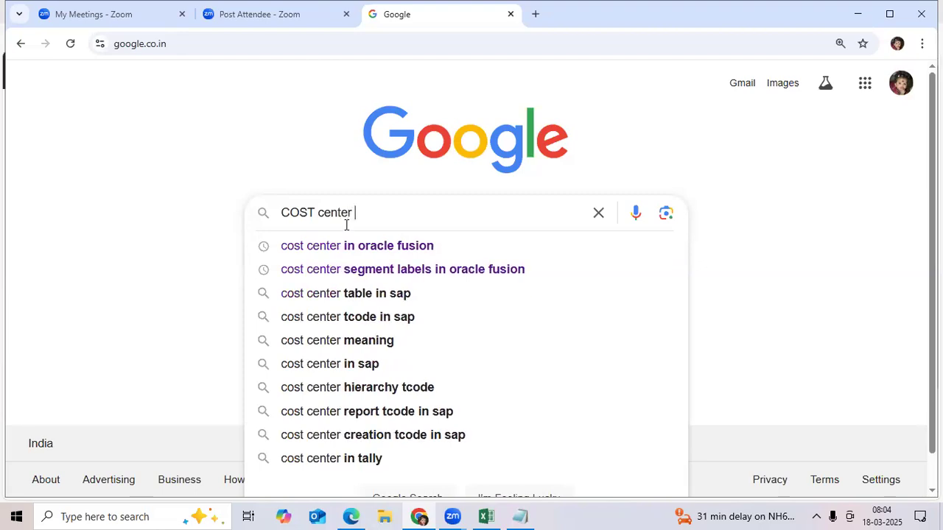
type(" names in m")
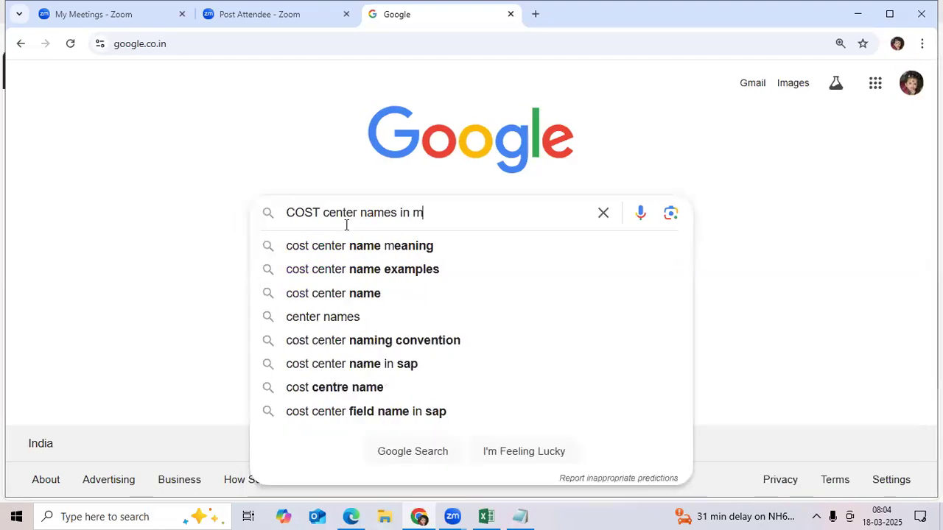
type("anfact")
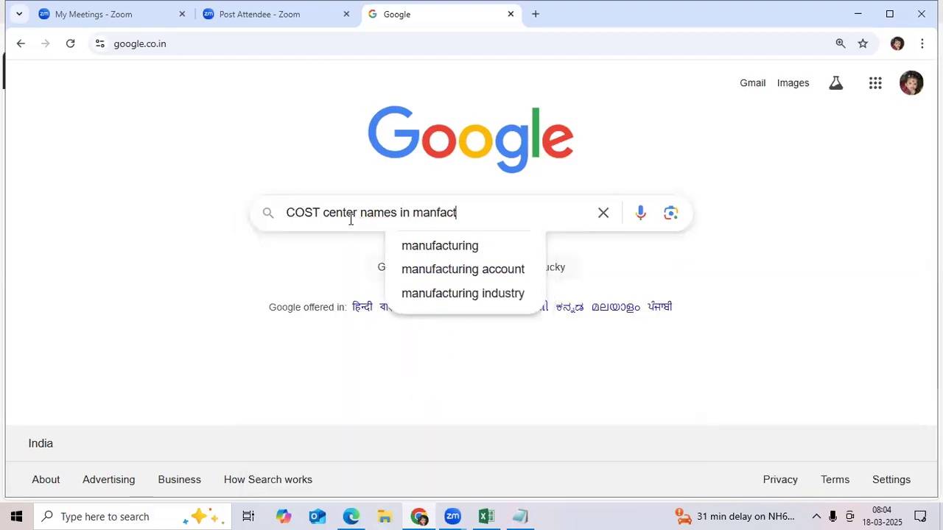
type("uring compane")
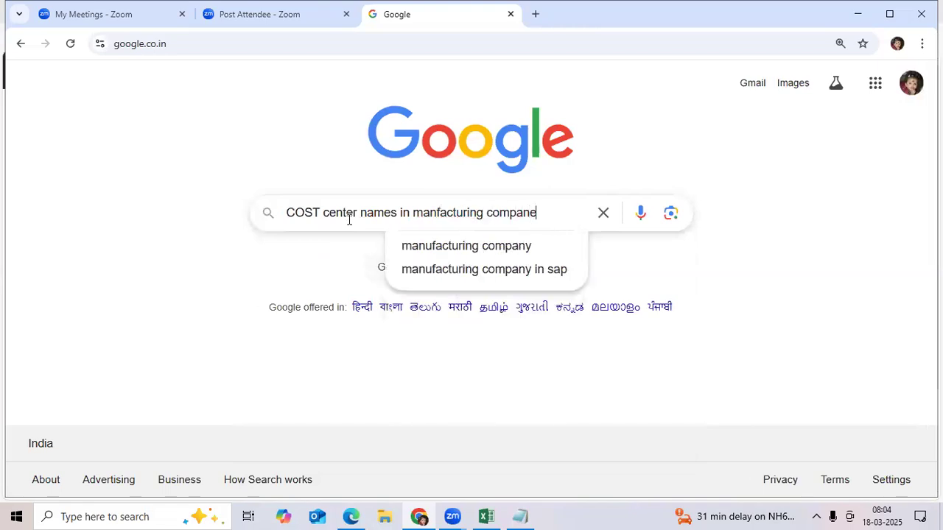
key("BackSpace")
type("ies")
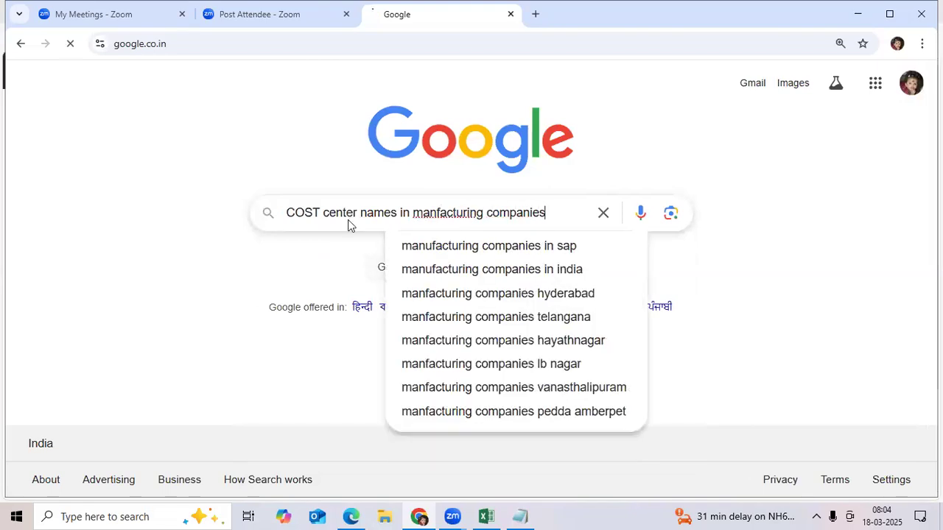
key("Return")
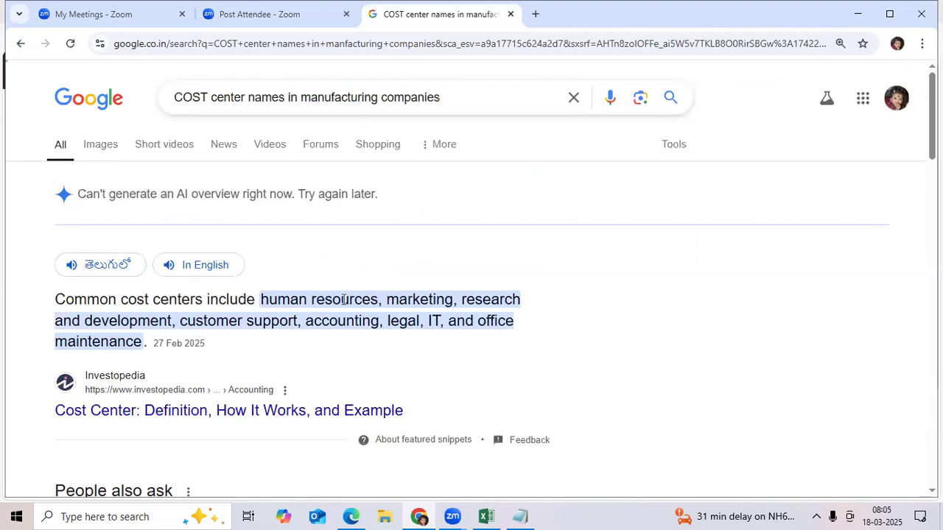
left_click_drag(378, 300, 260, 300)
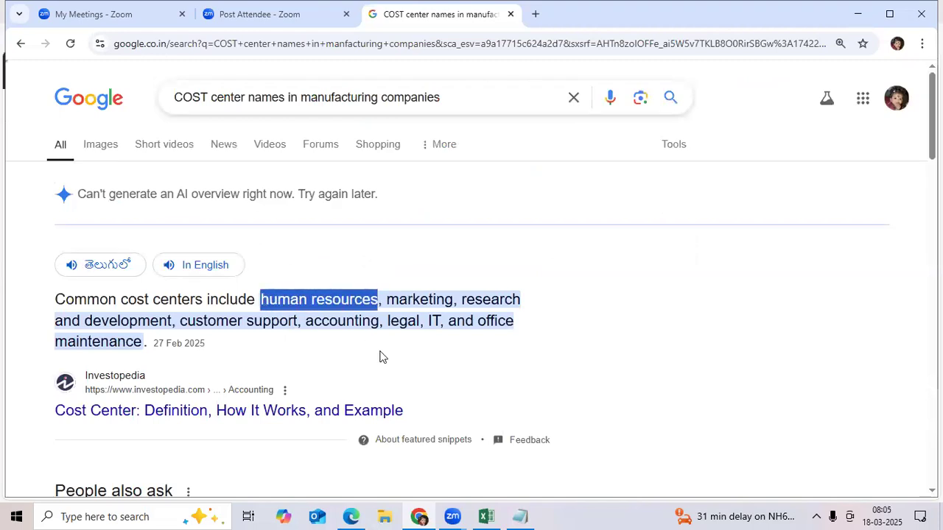
- Give value 001 the description Accounting/Finance and enable it
left_click(352, 515)
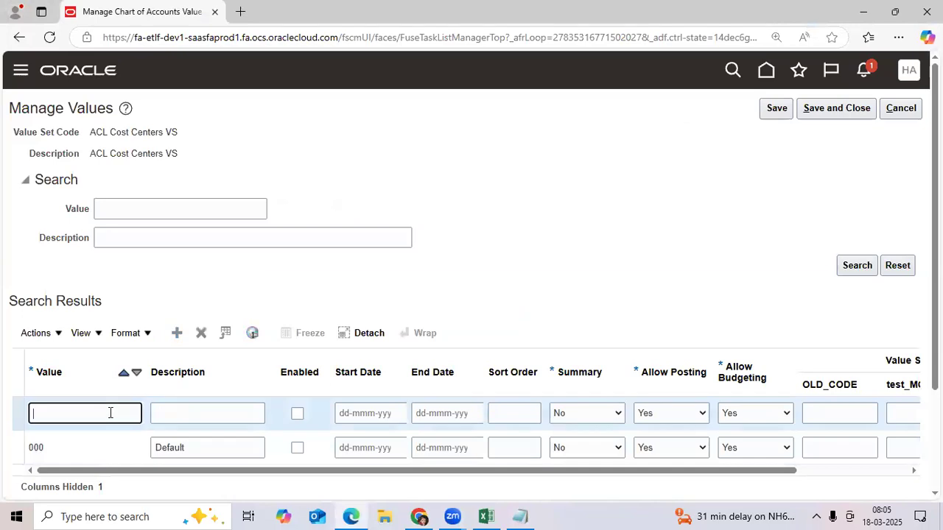
type("001")
key("Tab")
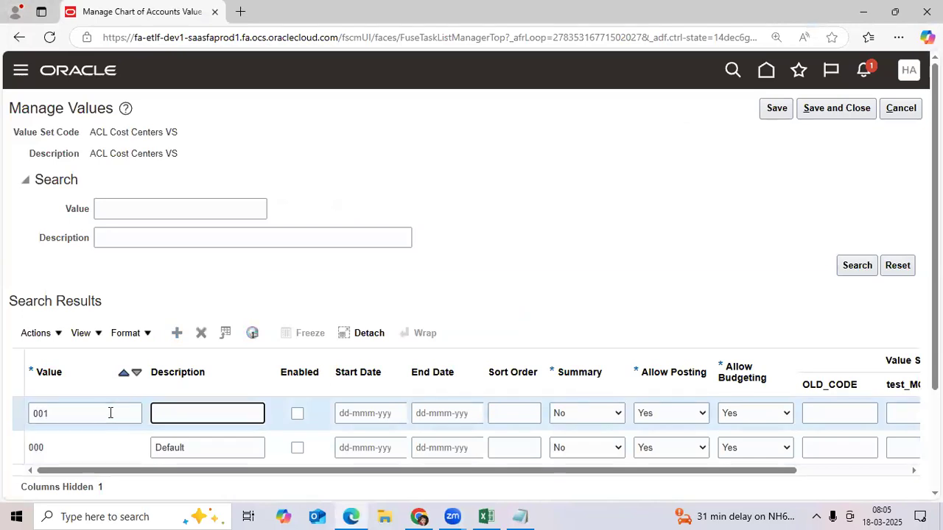
type("Acounting/Financ")
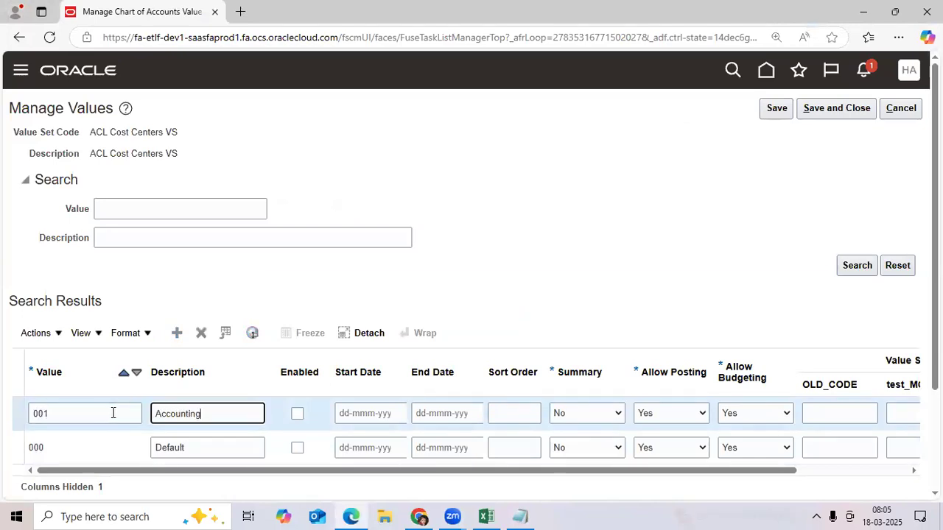
type("e")
key("Tab")
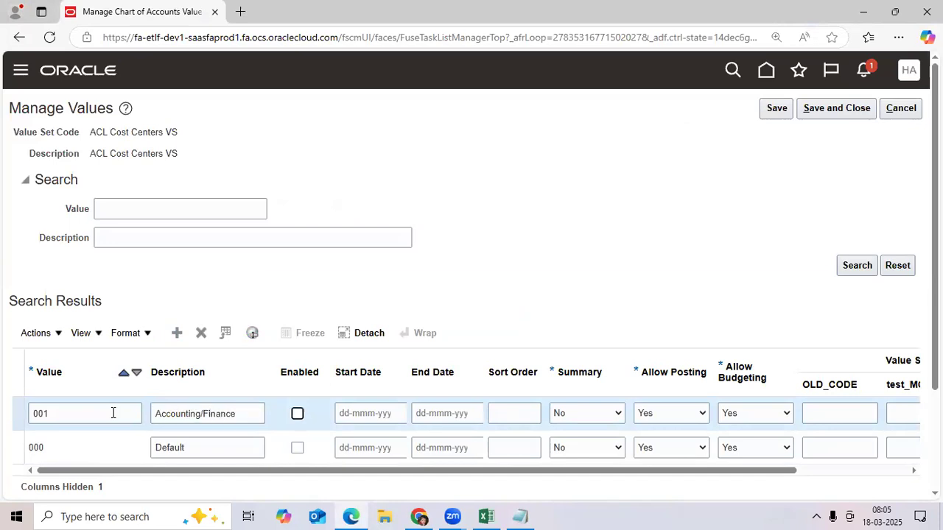
key("space")
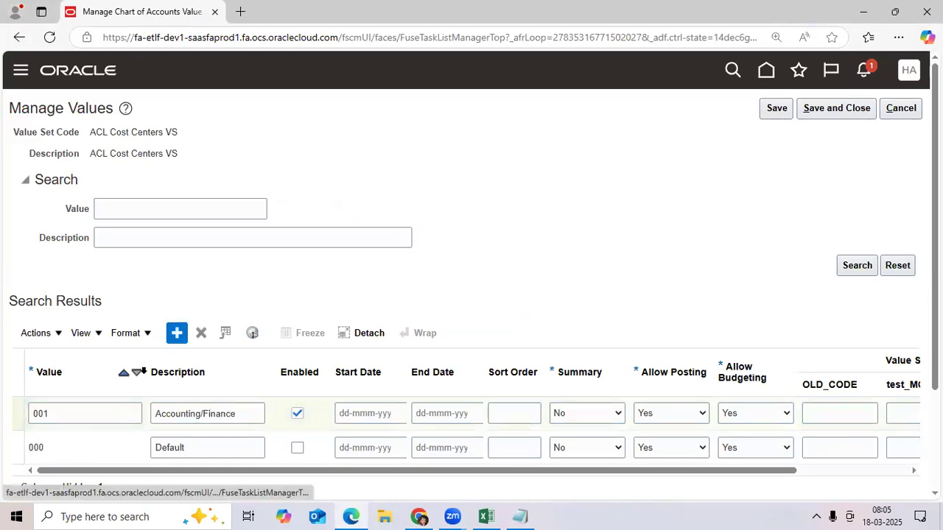
- Add value 002 with the description 'Human resources', capitalised
key("ctrl+alt+n")
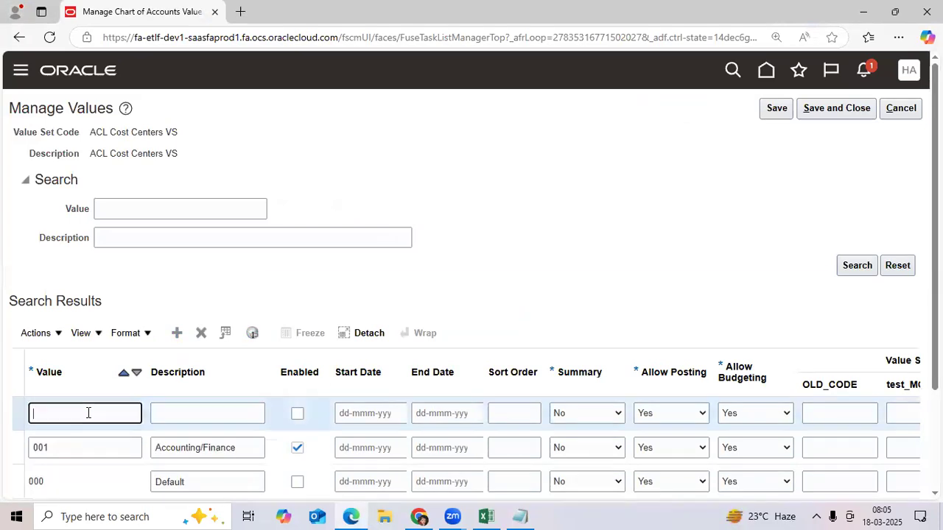
type("002")
key("Tab")
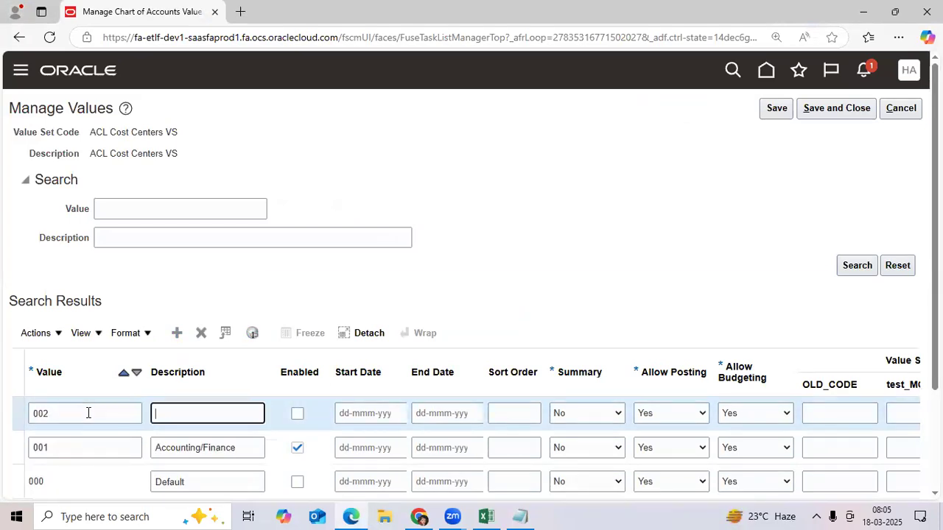
type("human resources")
left_click(163, 412)
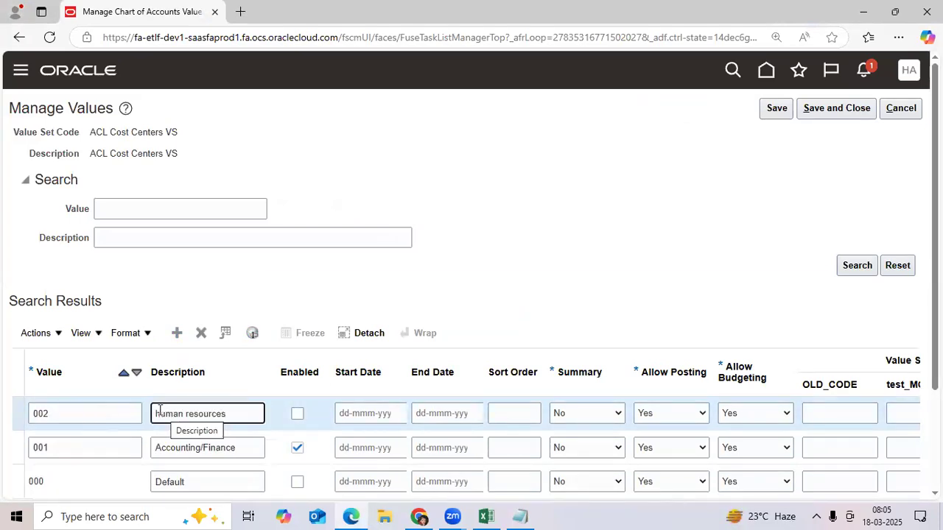
key("BackSpace")
type("H")
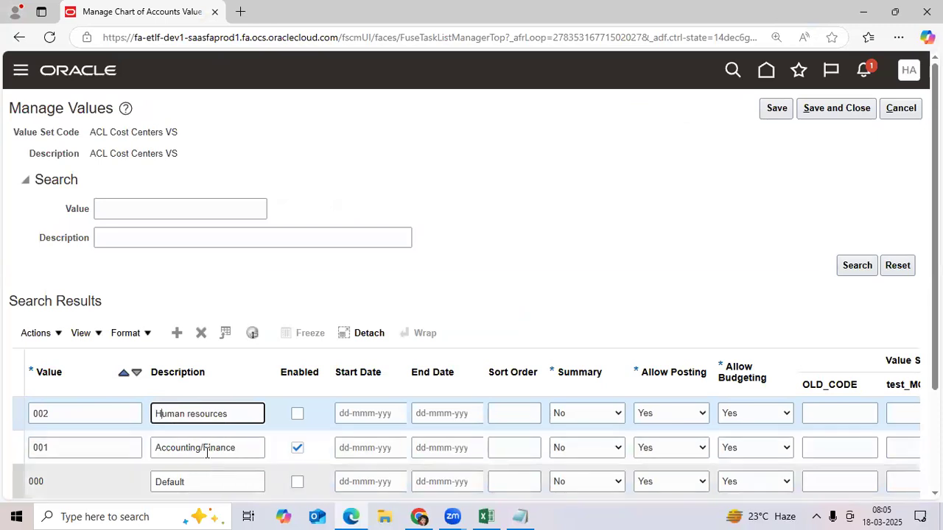
left_click(177, 331)
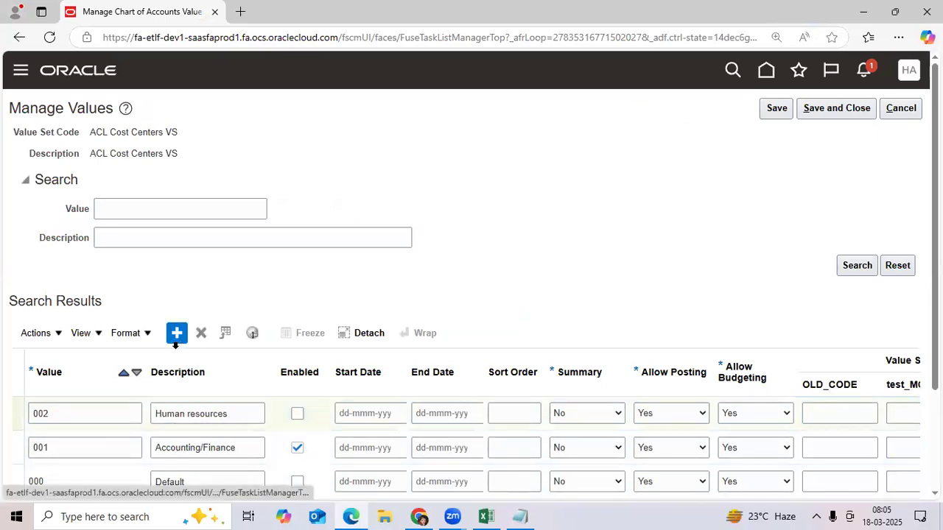
- Add a new row with value 003 and copy 'marketing' from the Google results
left_click(95, 414)
type("00")
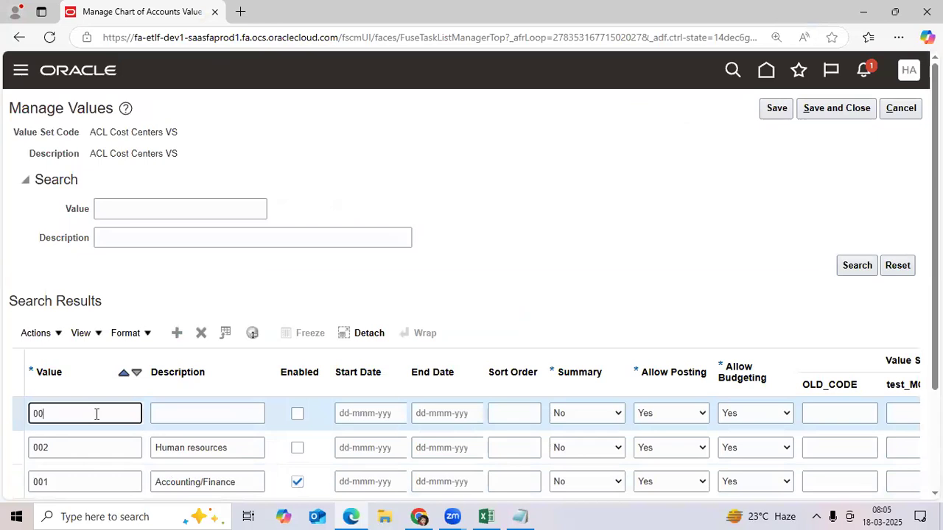
type("3")
key("Tab")
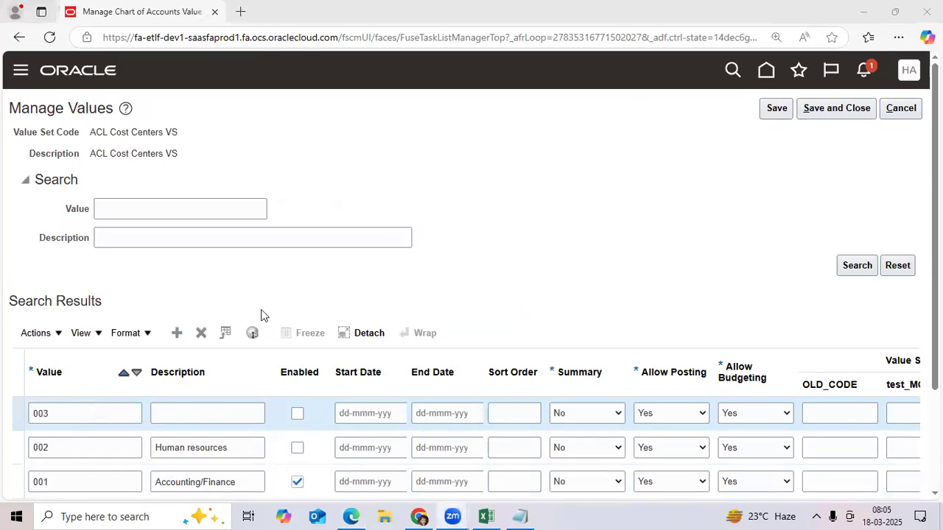
key("alt+Tab")
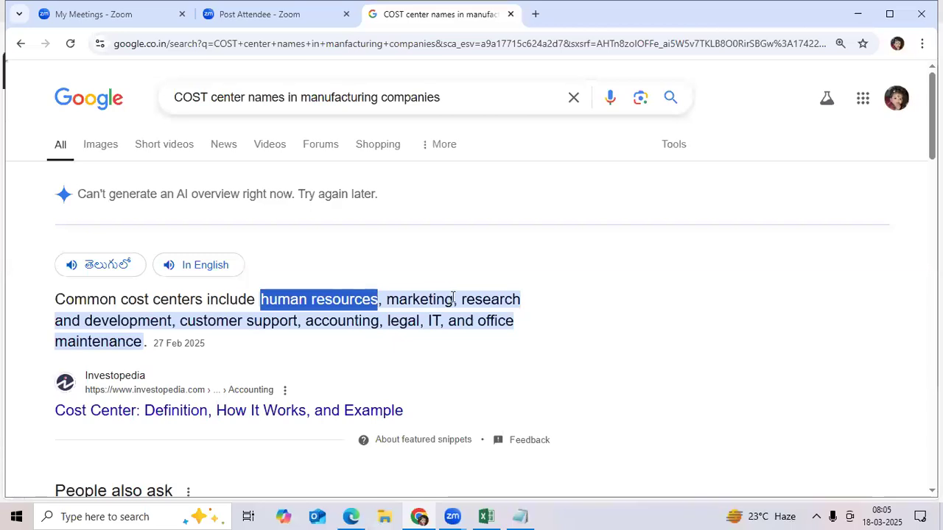
left_click_drag(453, 299, 386, 299)
key("ctrl+c")
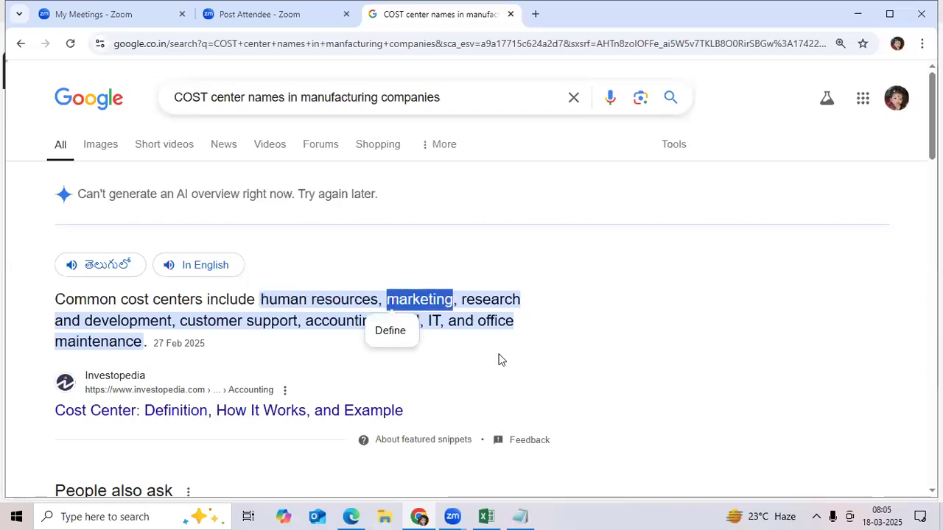
- Paste 'marketing' as the 003 description, capitalise it to Marketing, and enable 003
key("alt+Tab")
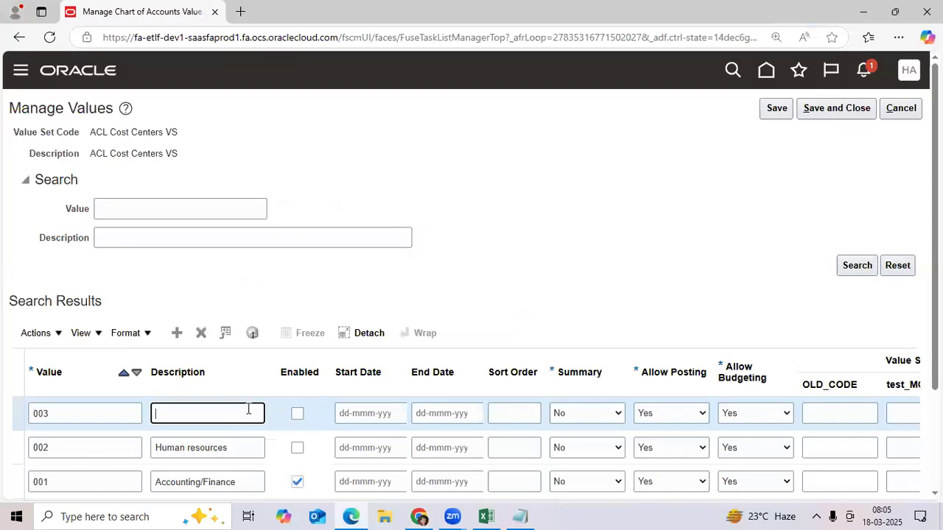
key("ctrl+v")
double_click(156, 415)
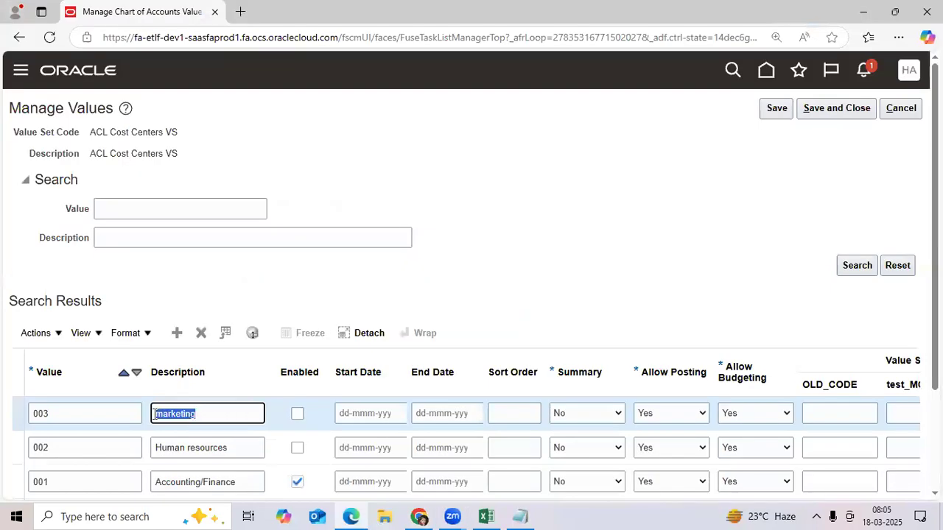
left_click(162, 414)
left_click_drag(153, 413, 160, 413)
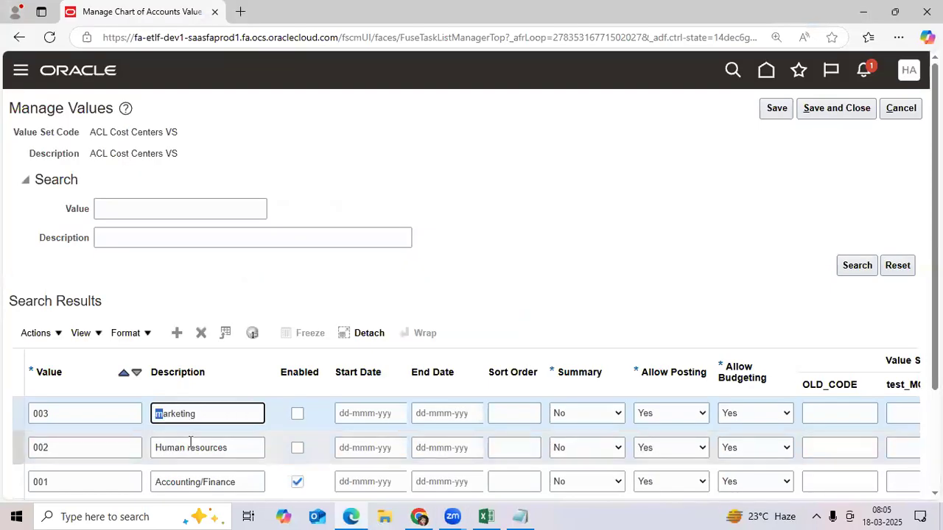
type("M")
key("Tab")
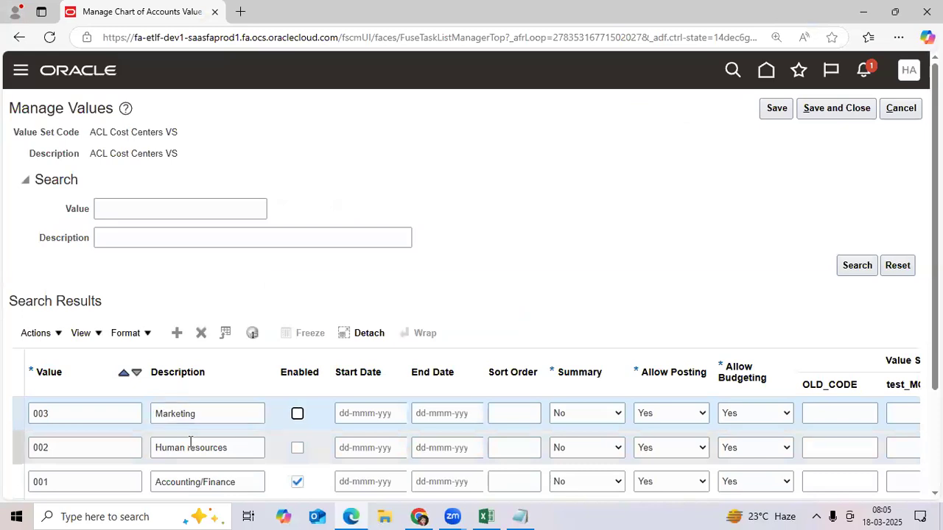
key("space")
- Enable values 002 Human resources and 000 Default
left_click(296, 447)
scroll(397, 421, "down", 1)
scroll(398, 421, "down", 2)
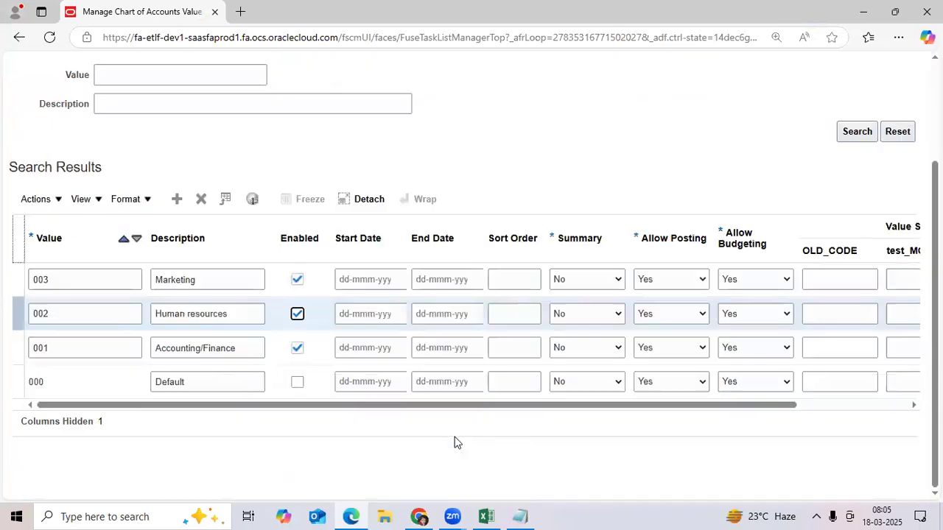
left_click(296, 381)
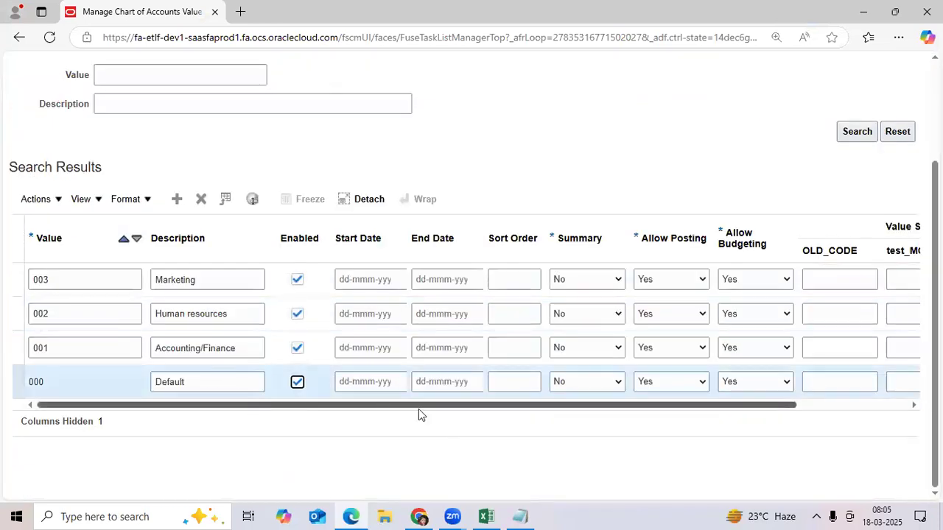
left_click(862, 409)
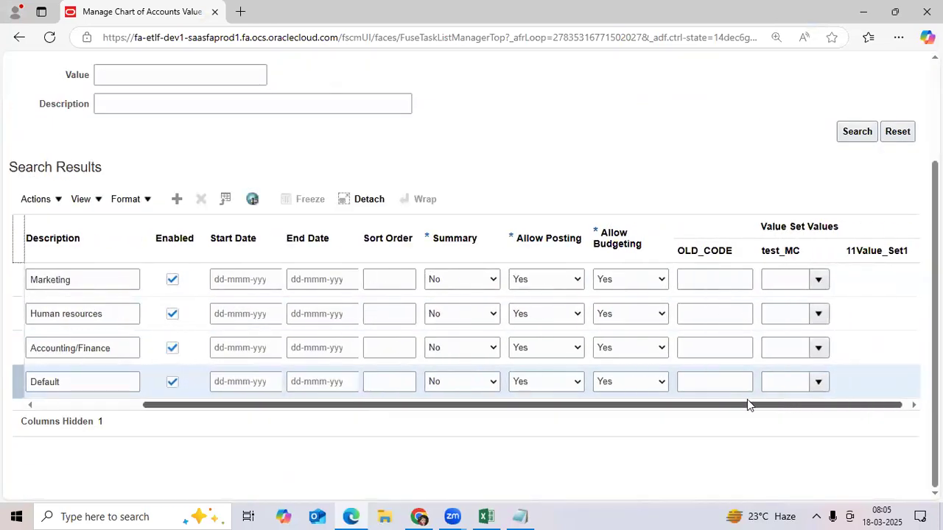
left_click_drag(747, 404, 505, 417)
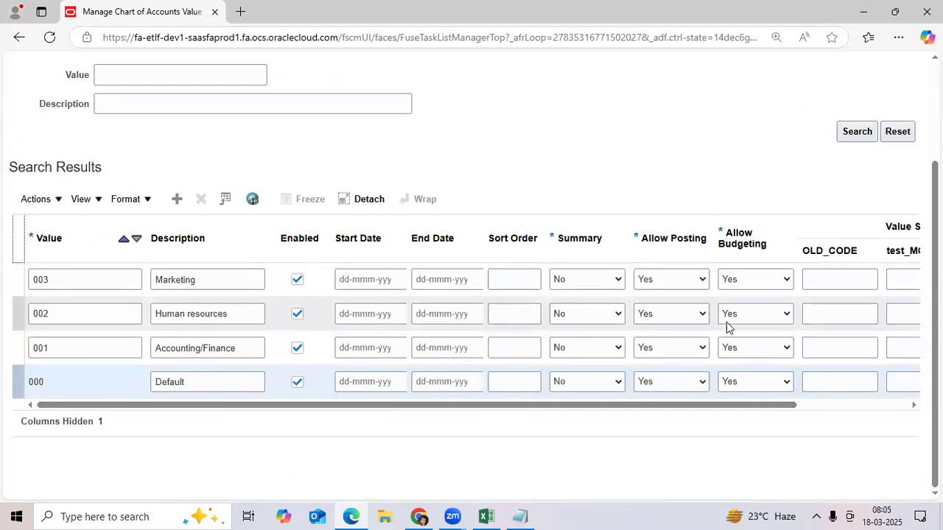
scroll(514, 379, "up", 2)
scroll(375, 374, "up", 2)
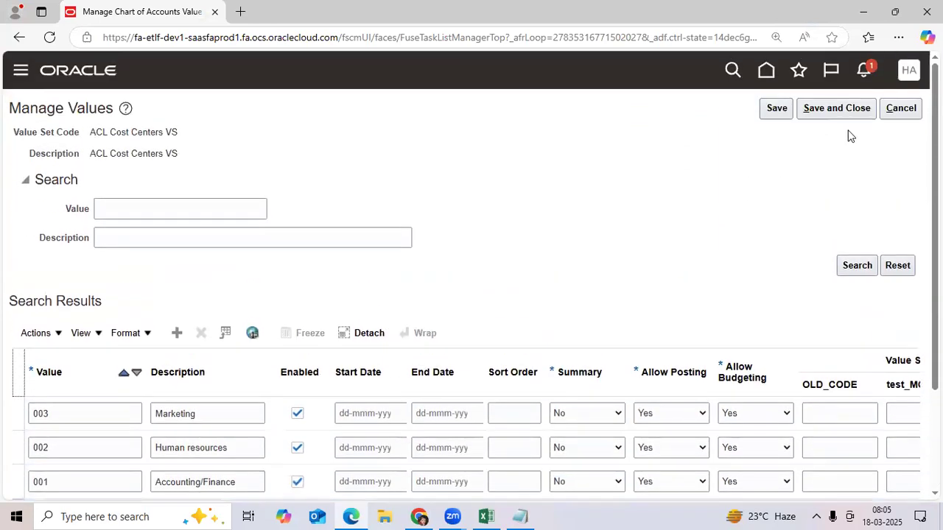
- Add enabled value 004 described as Manfacturing, then save and close the values page
mouse_move(177, 372)
left_click(130, 410)
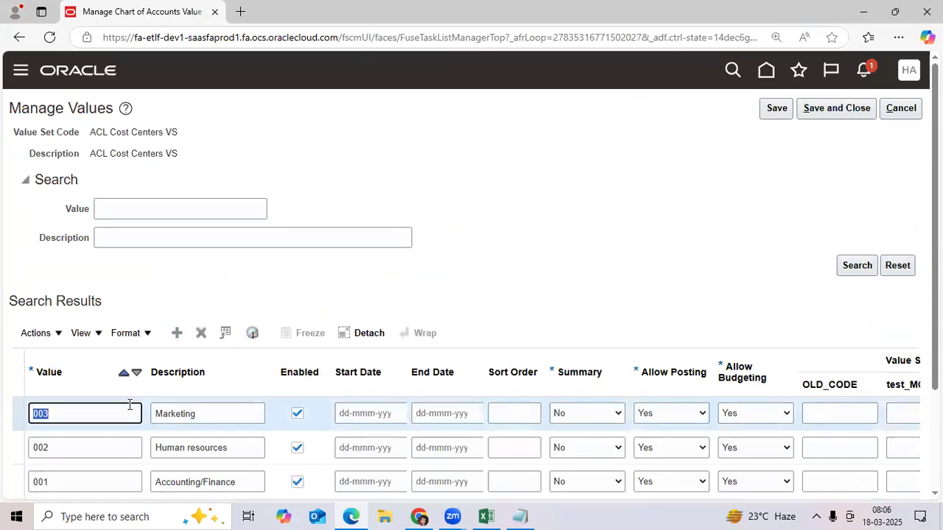
scroll(125, 368, "down", 4)
left_click(89, 383)
type("0")
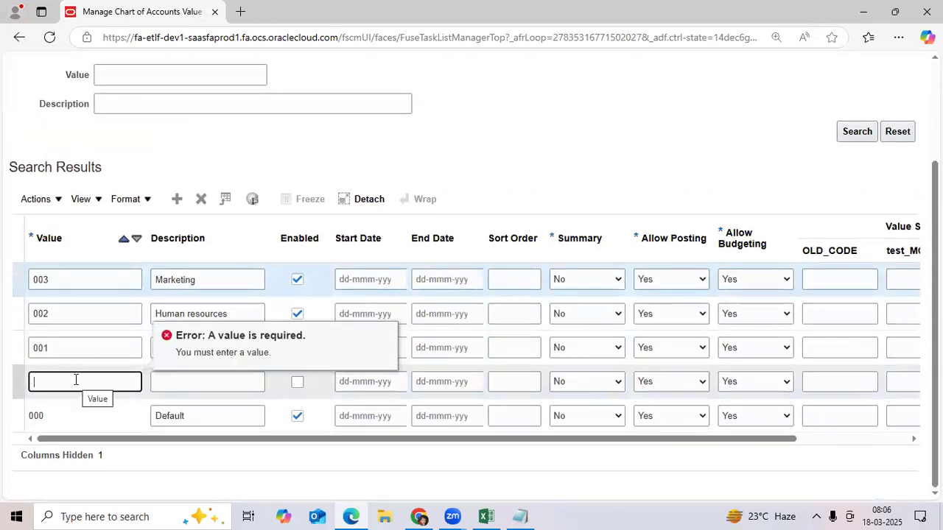
type("0")
key("Tab")
type("Manfactur")
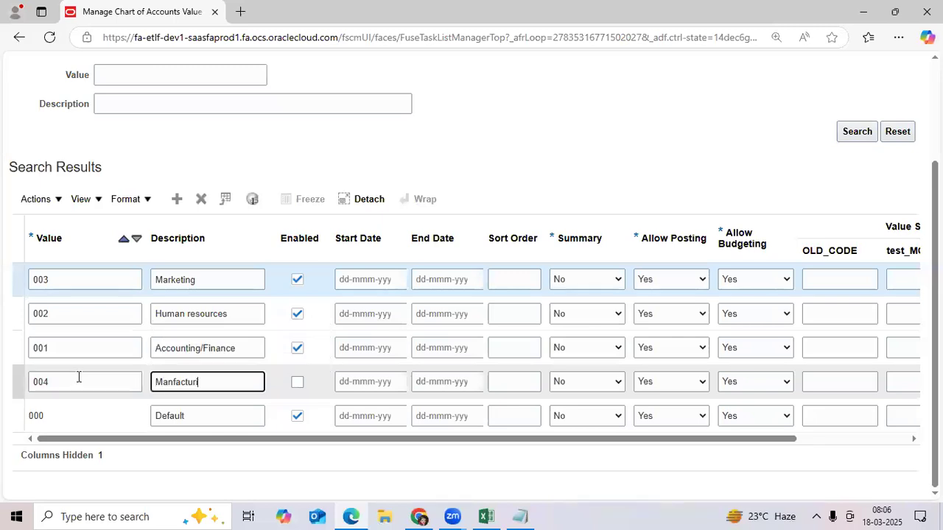
type("ing")
key("Tab")
key("space")
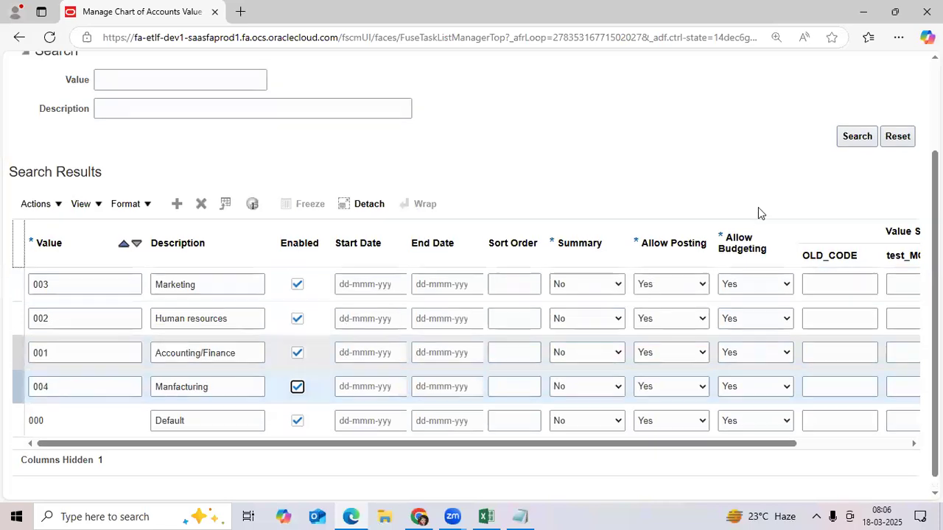
scroll(759, 213, "up", 3)
left_click(836, 108)
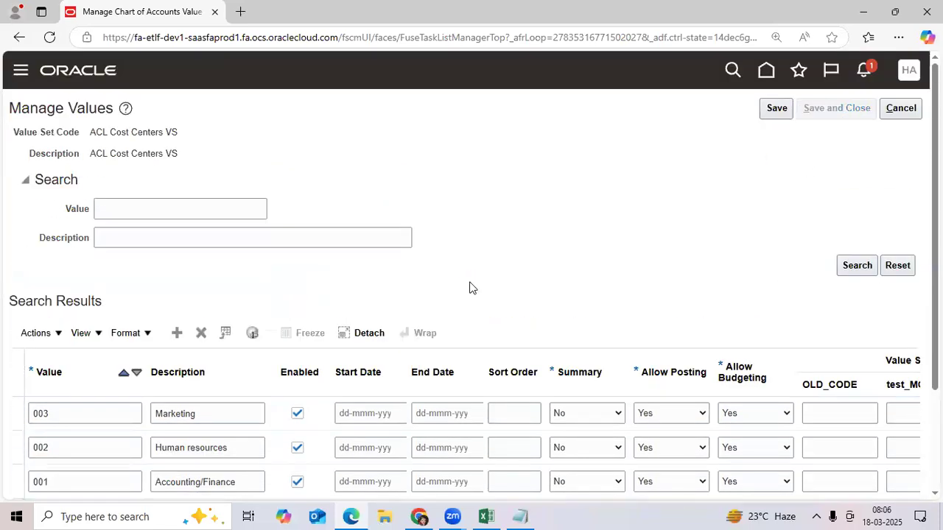
- Reopen ACL Cost Centers VS values and search to list all values 000 through 004
scroll(567, 340, "down", 3)
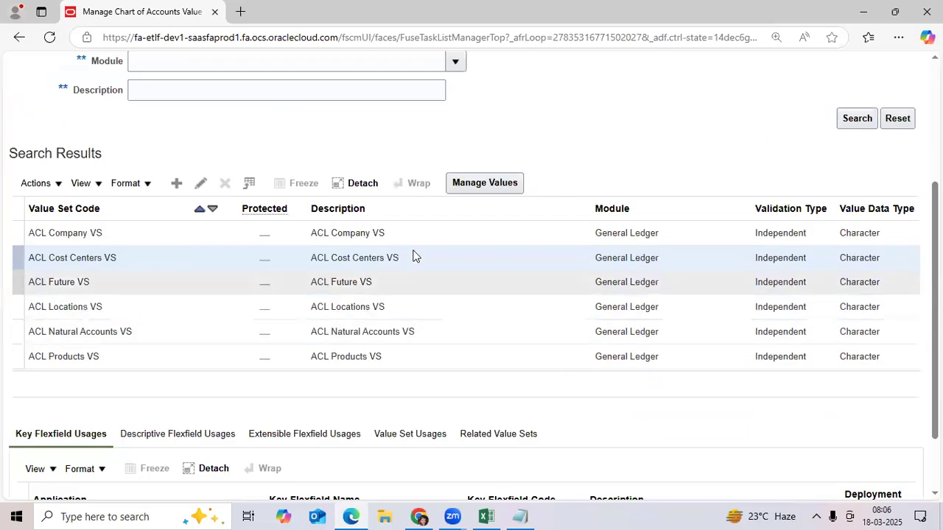
left_click(501, 192)
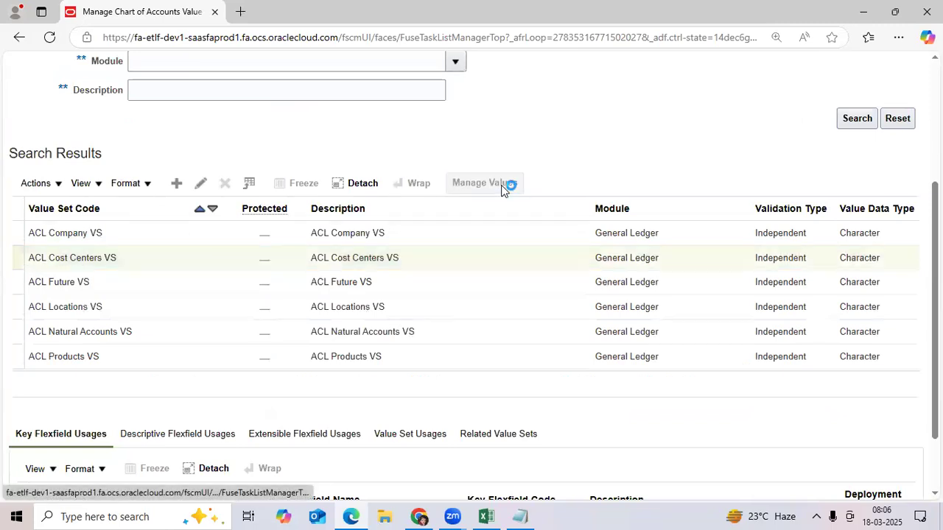
left_click(852, 267)
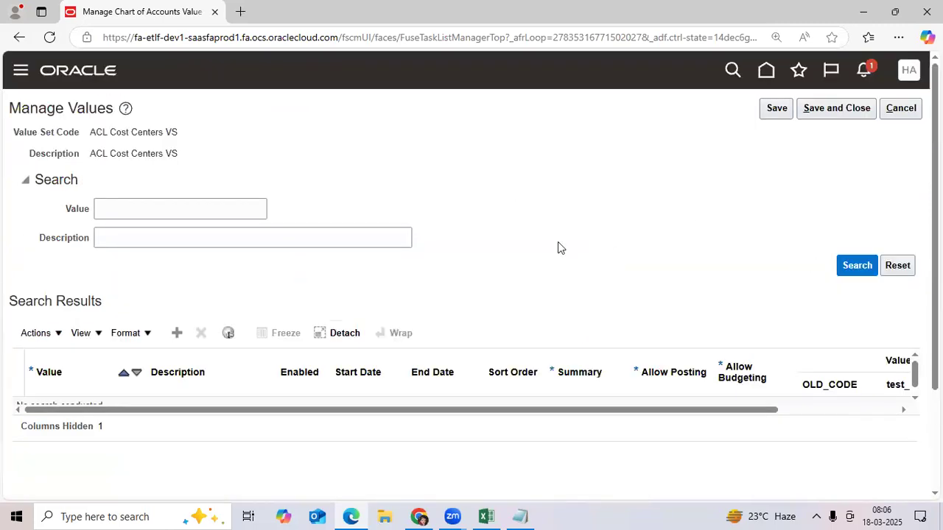
scroll(221, 287, "down", 2)
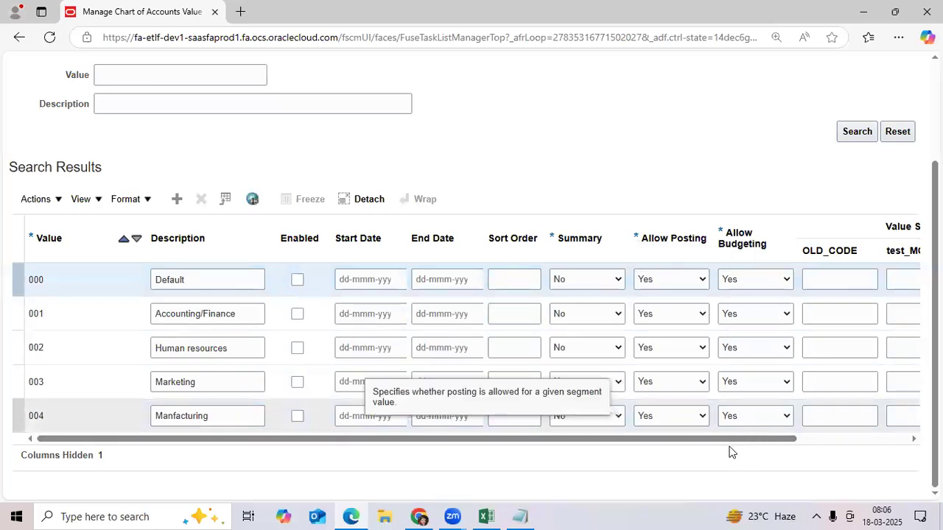
scroll(678, 416, "up", 3)
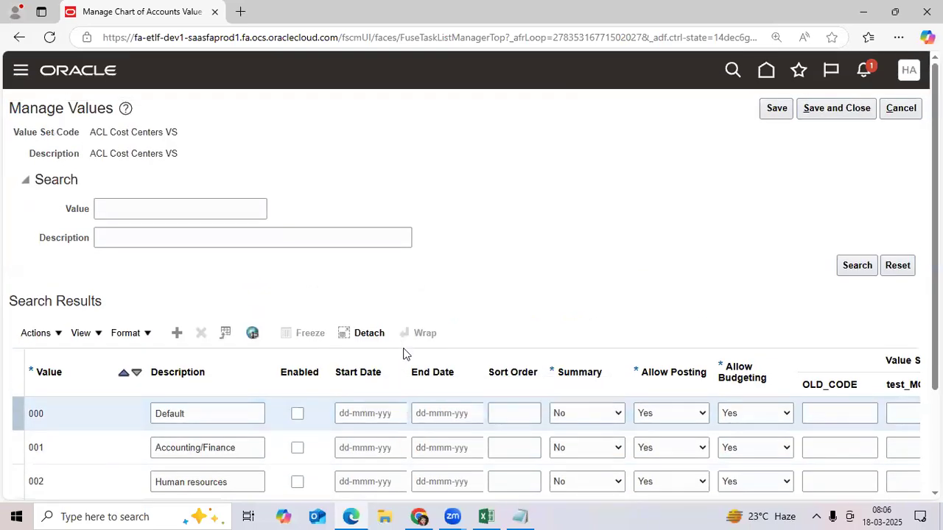